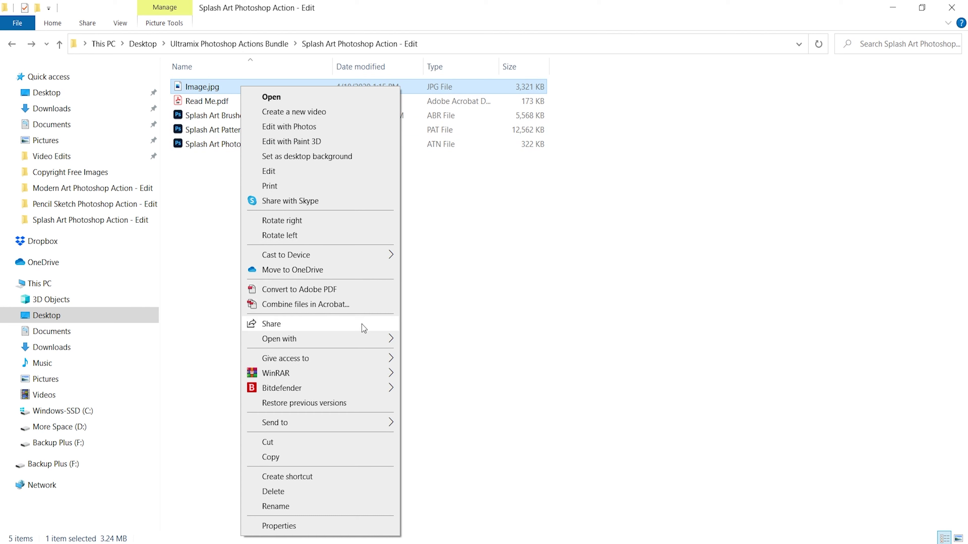
- Open Image.jpg in Adobe Photoshop 2021
mouse_move(364, 340)
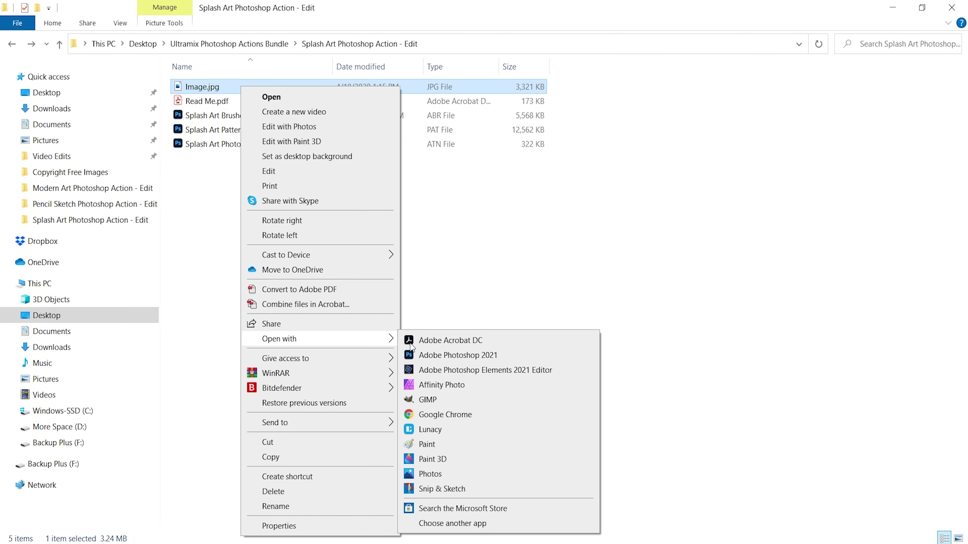
click(462, 358)
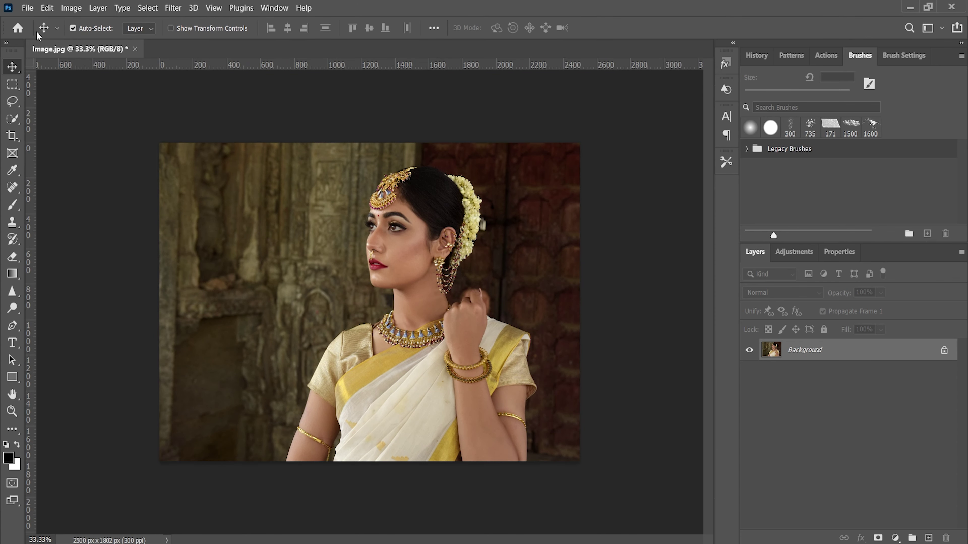
- Check the image's color mode and bit depth, and look at the options for creating a new layer from the background
click(68, 10)
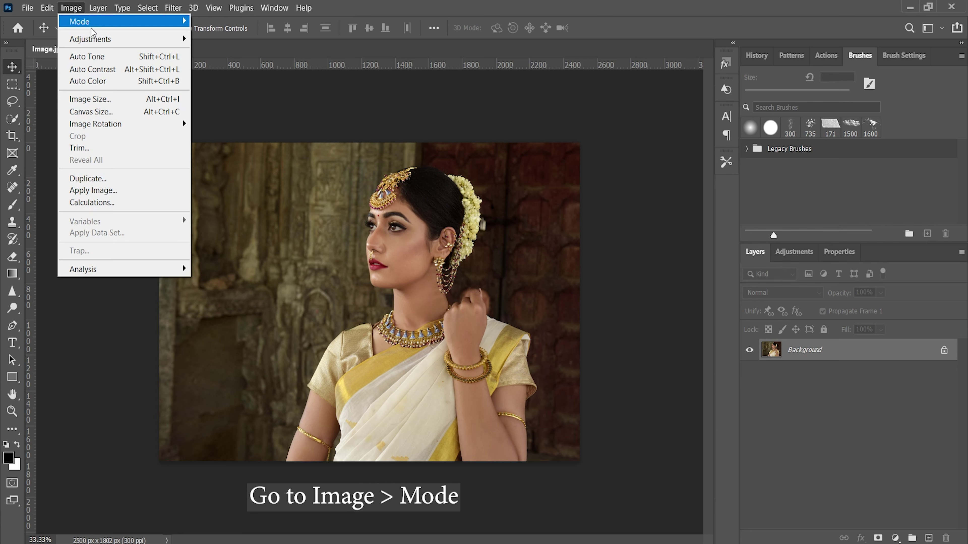
mouse_move(101, 29)
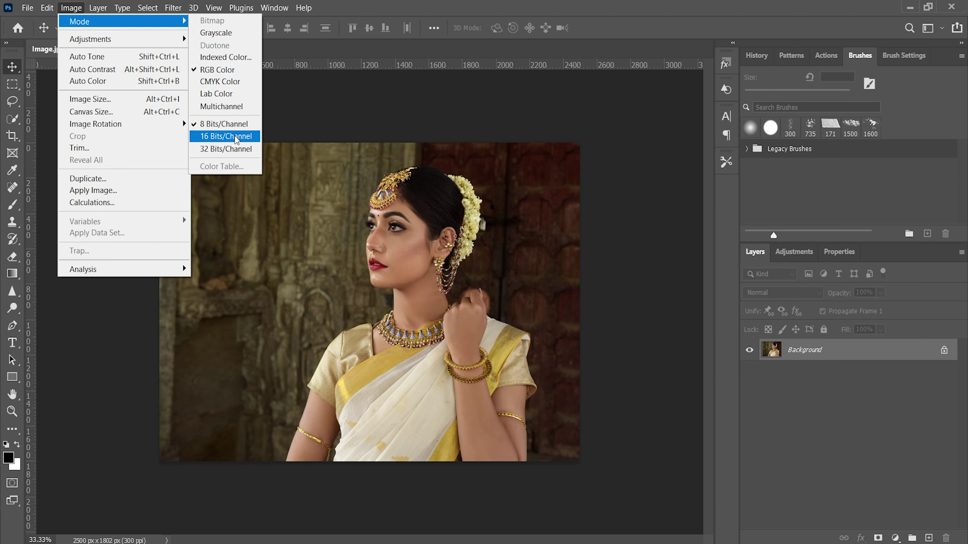
click(349, 99)
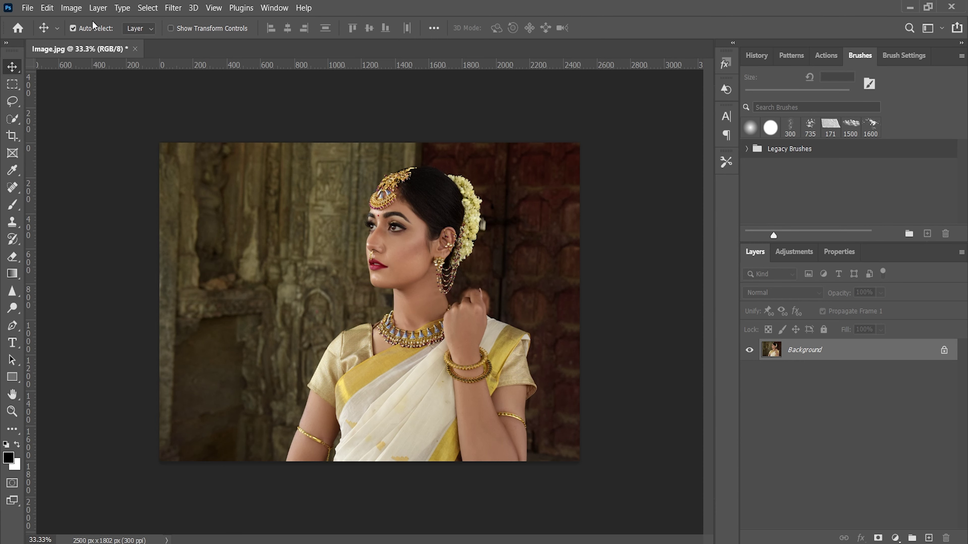
click(94, 8)
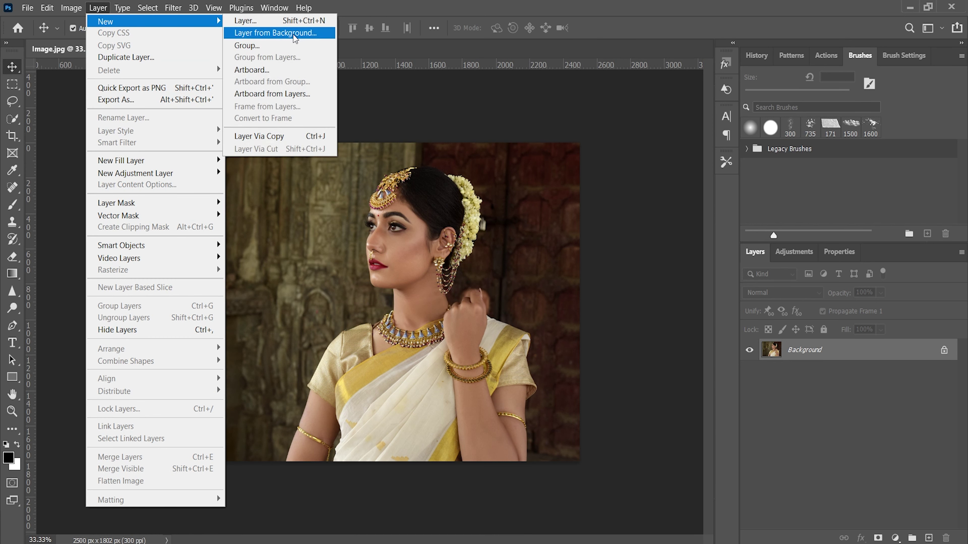
click(453, 105)
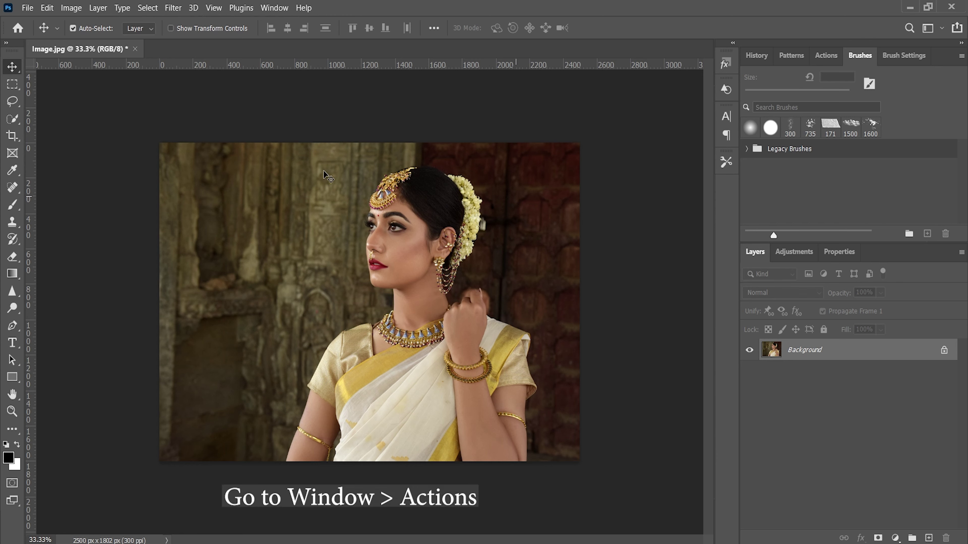
- Load the action set Splash Art Photoshop Action.atn into the actions list
click(285, 9)
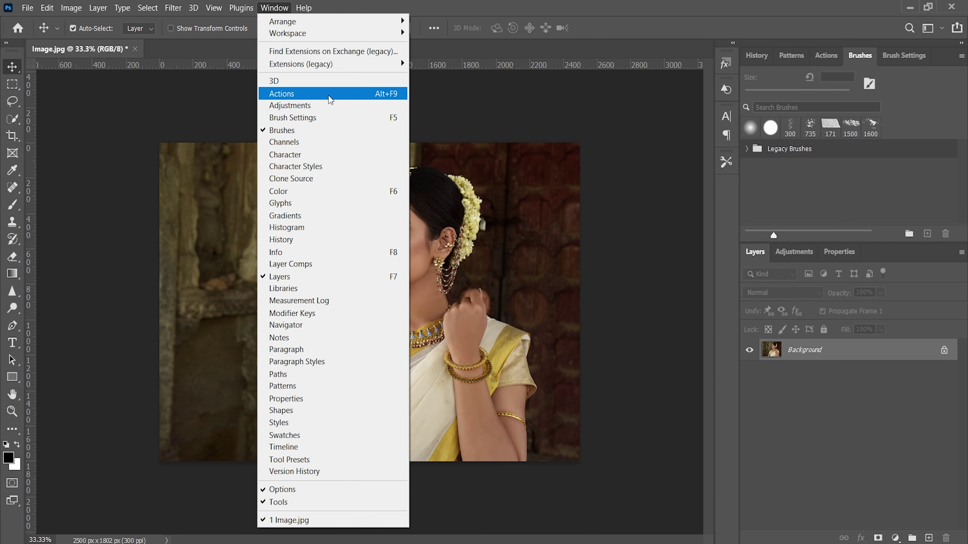
click(339, 95)
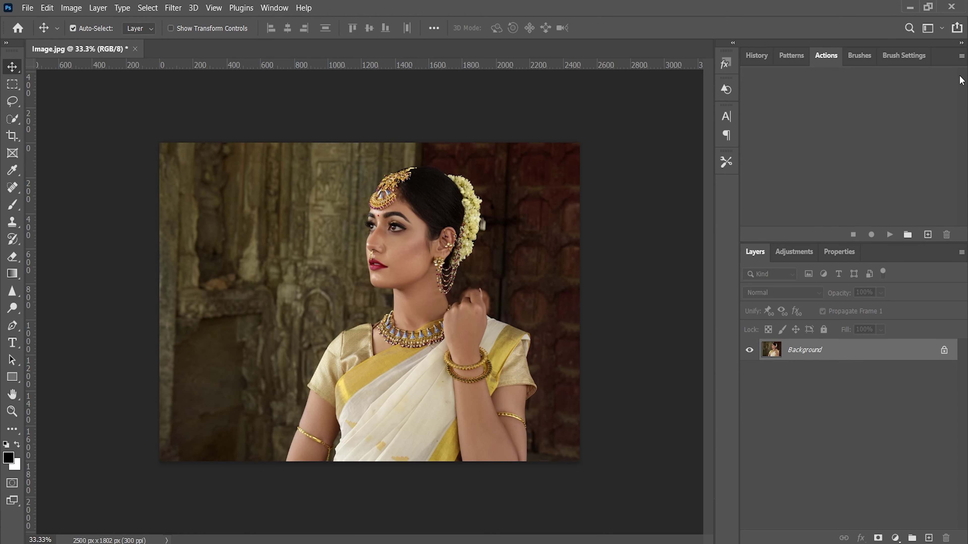
click(961, 58)
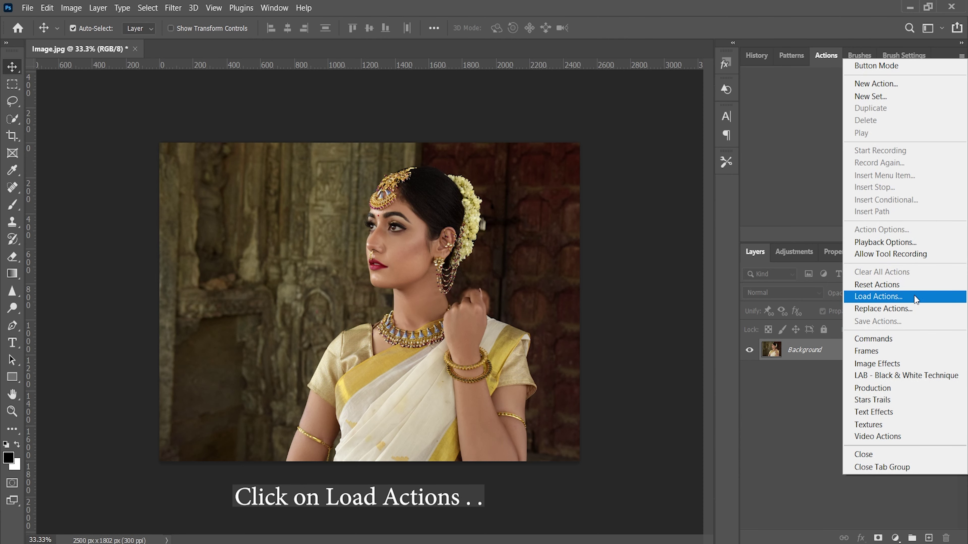
click(906, 297)
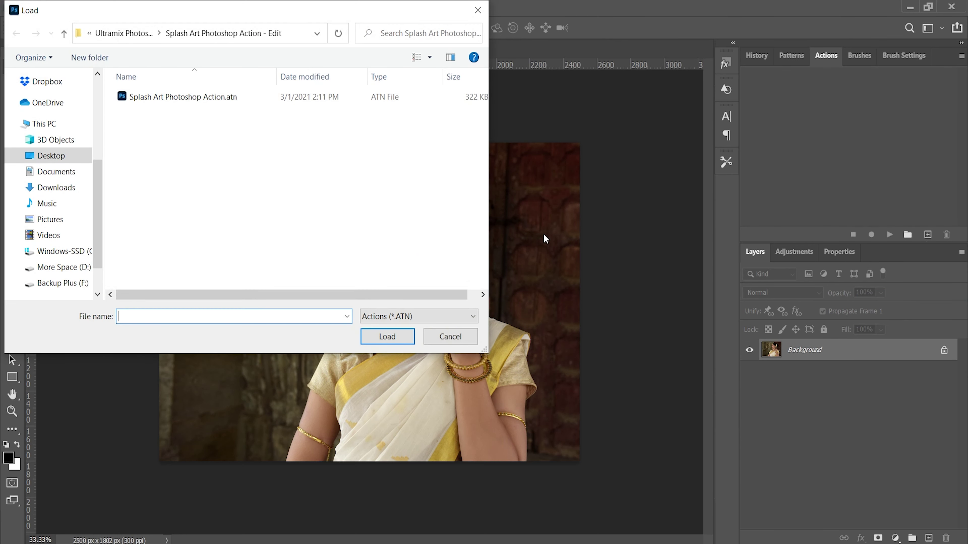
click(191, 98)
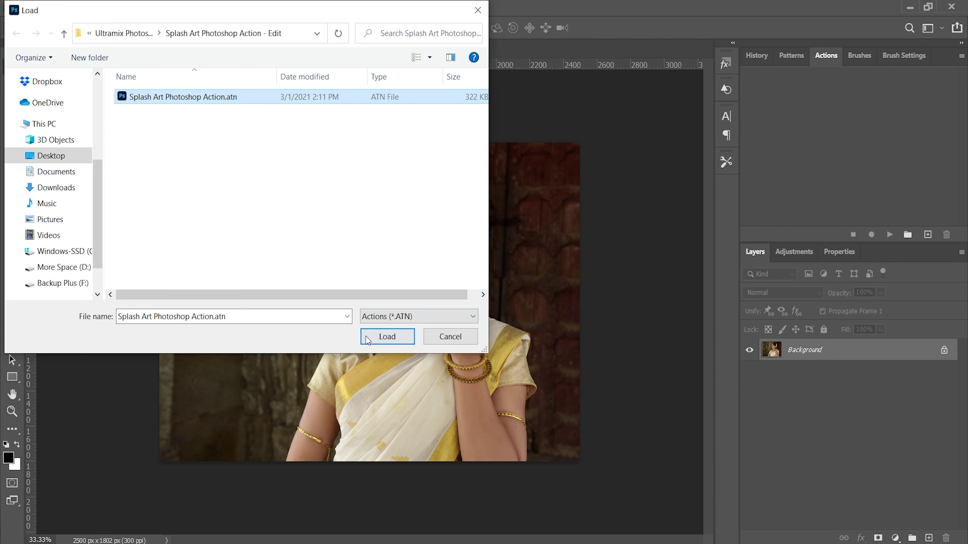
click(386, 337)
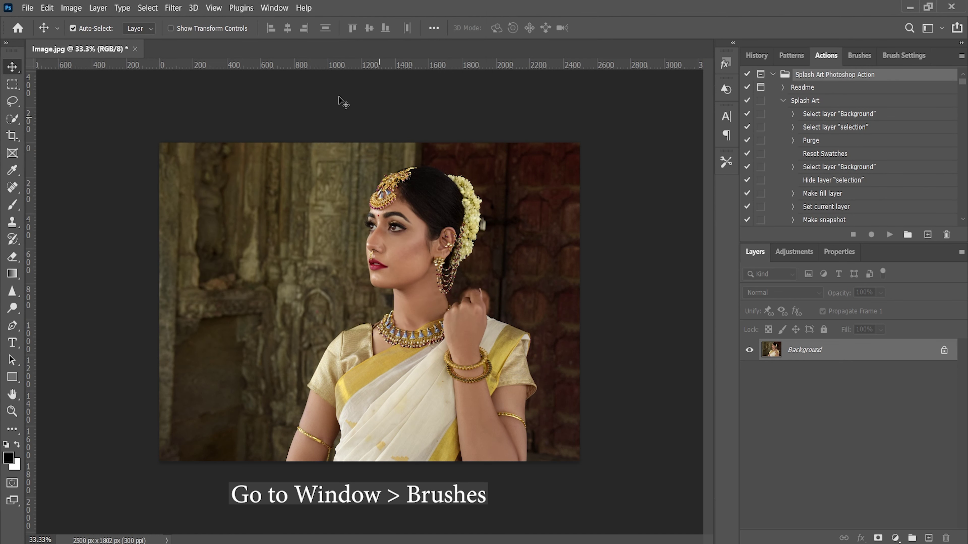
- Import the brush set Splash Art Brushes.abr into the brush presets
click(269, 10)
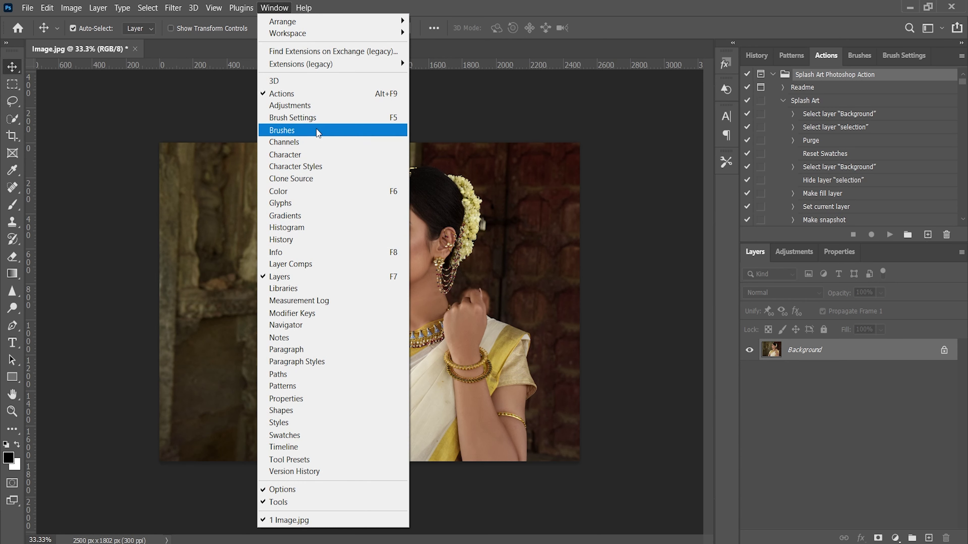
click(331, 134)
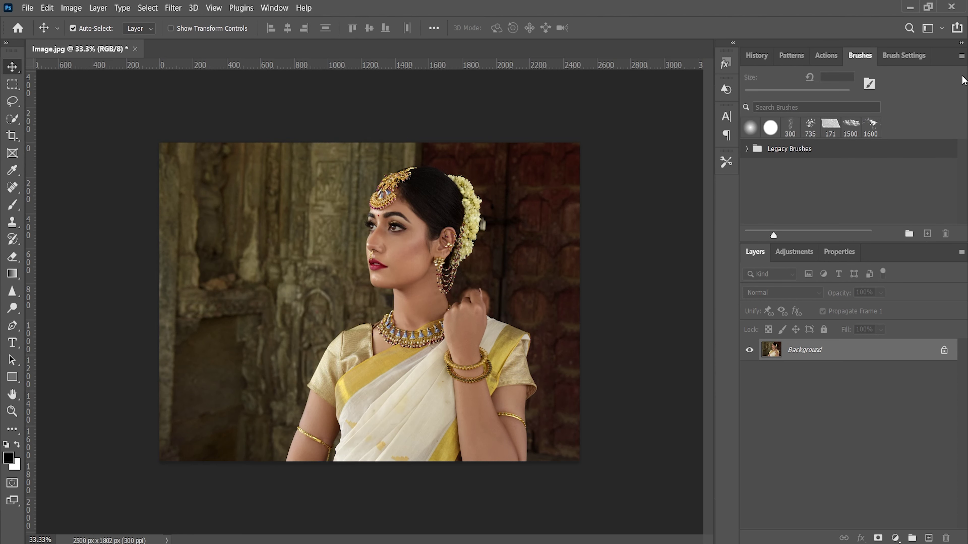
click(962, 57)
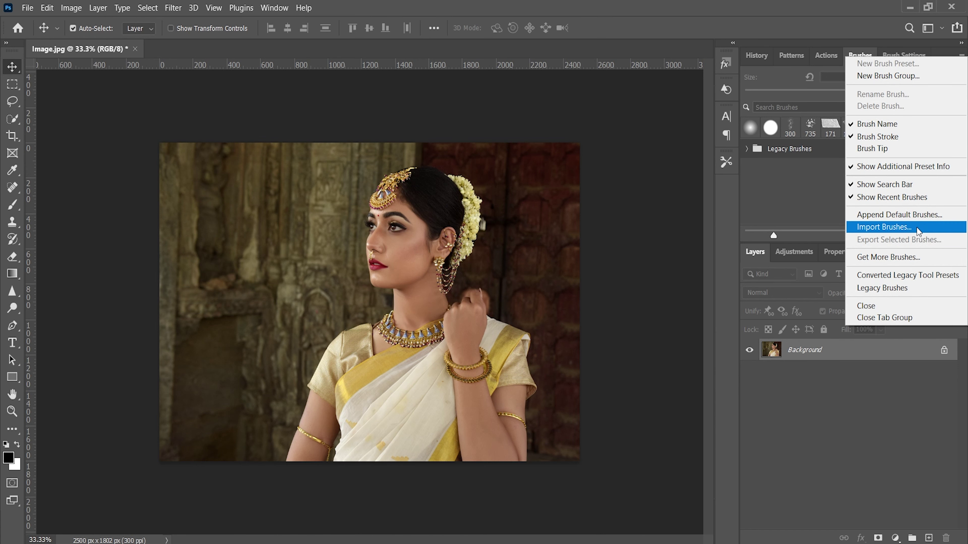
click(923, 228)
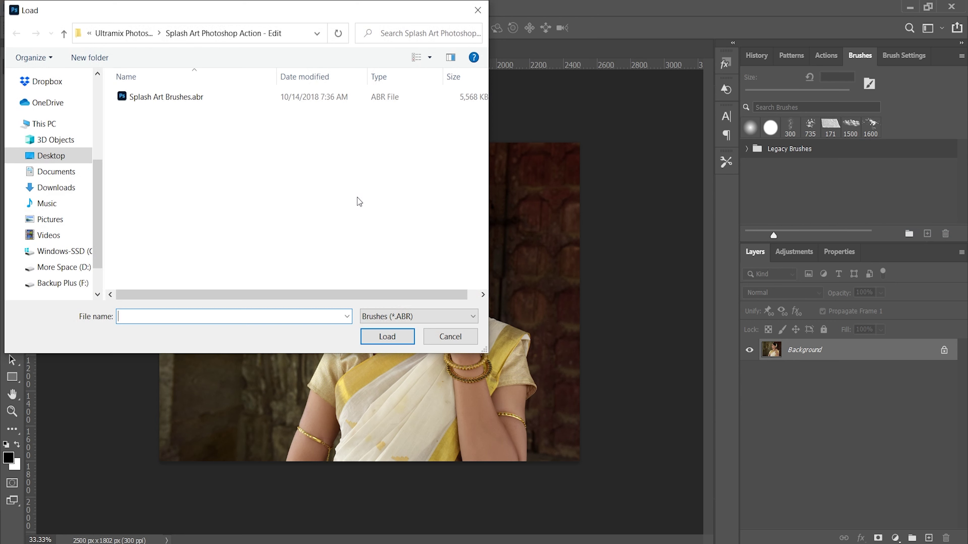
click(224, 102)
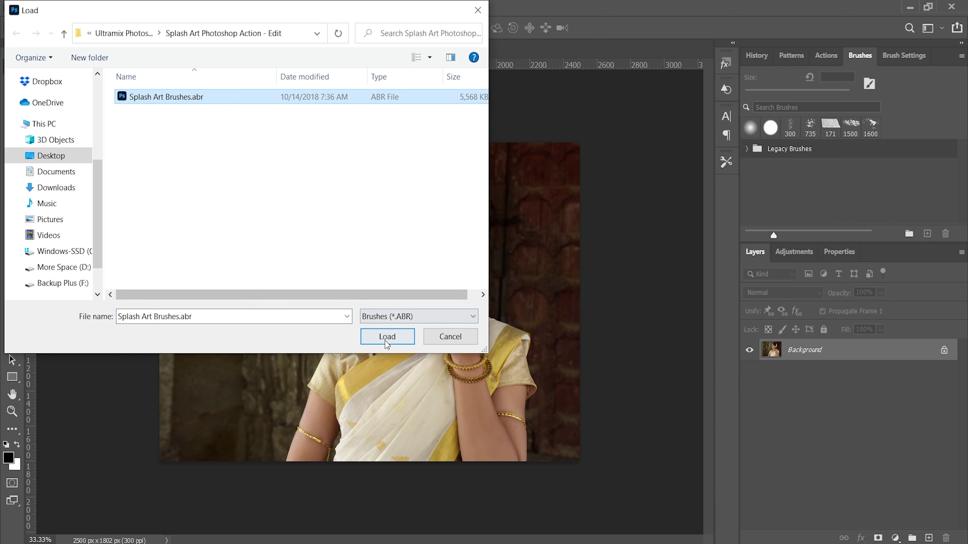
click(376, 337)
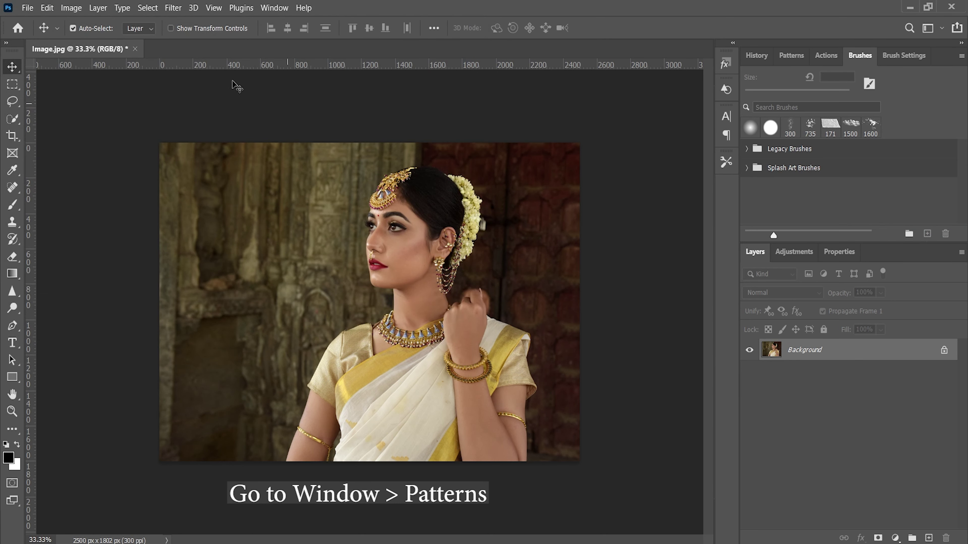
- Import the pattern set Splash Art Patterns.pat into the pattern presets
click(266, 9)
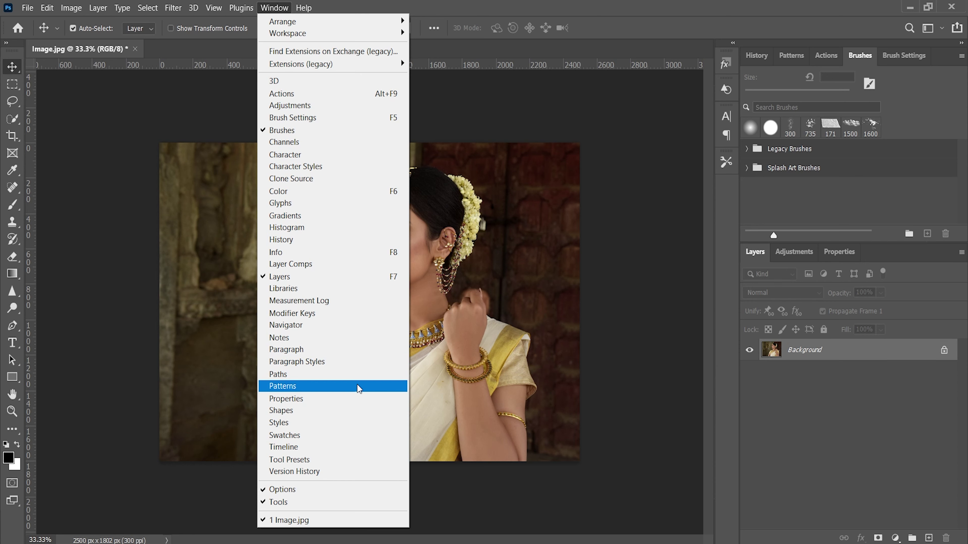
click(347, 384)
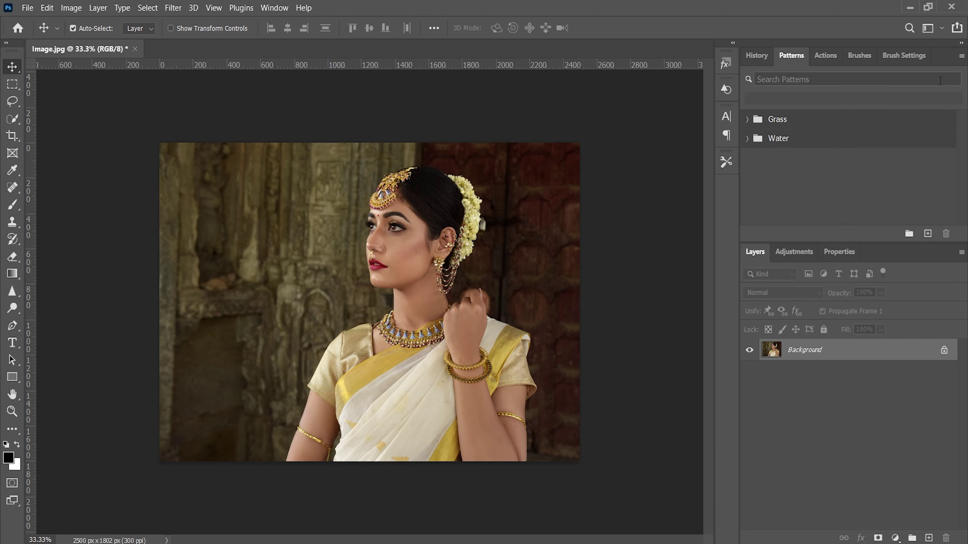
click(961, 56)
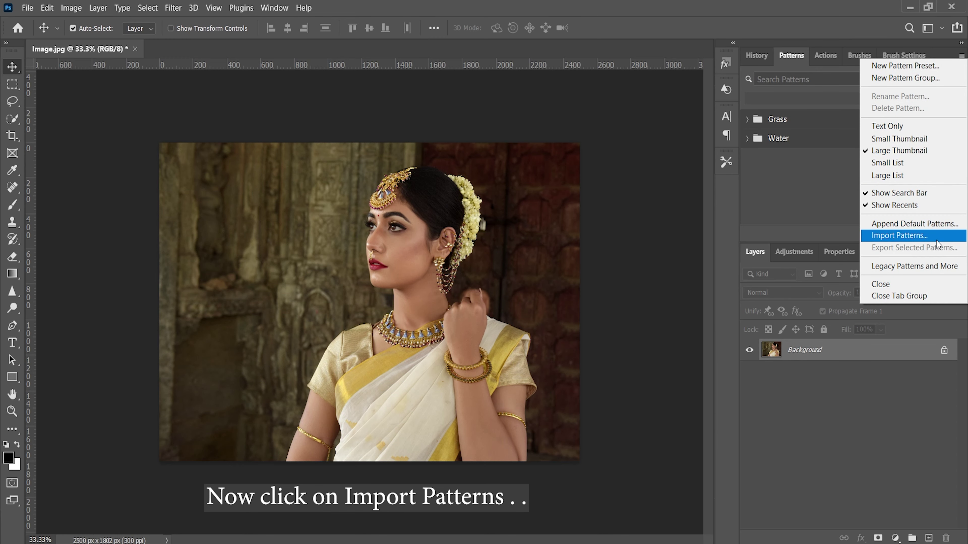
click(930, 233)
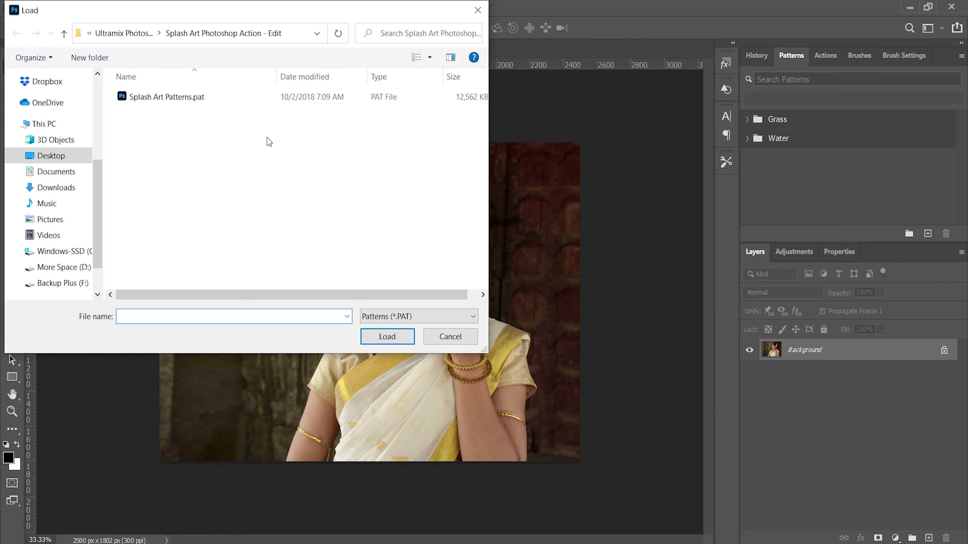
click(182, 97)
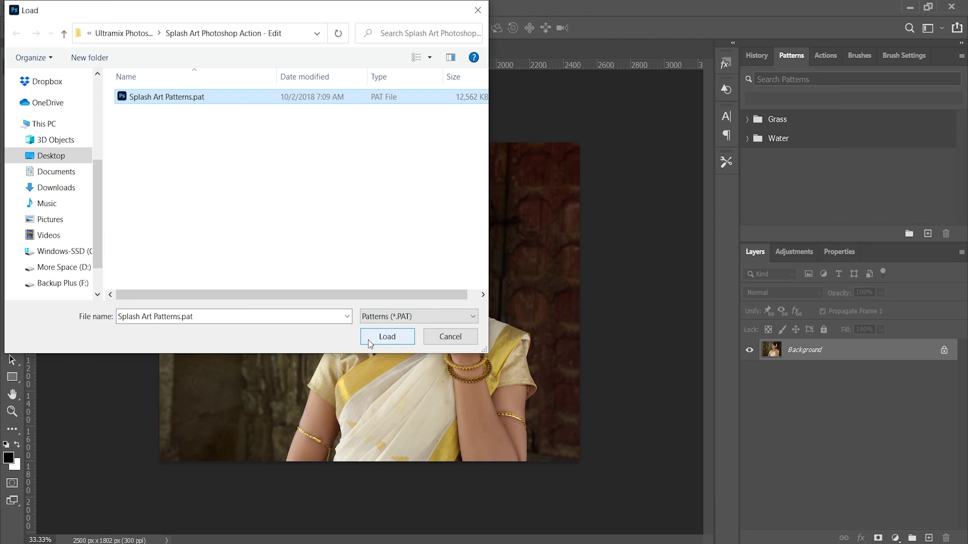
click(387, 337)
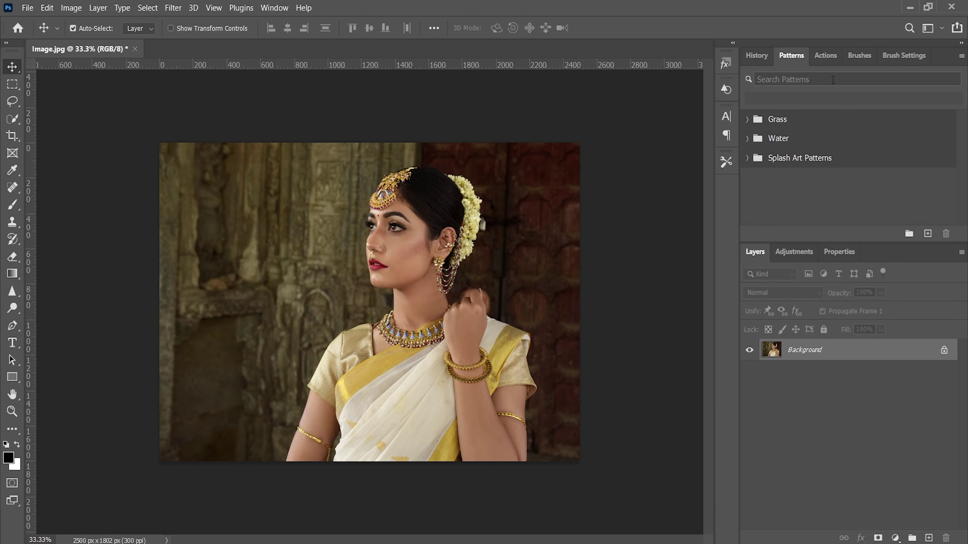
- Show the loaded actions and create a new layer named "selection" above the background
click(826, 59)
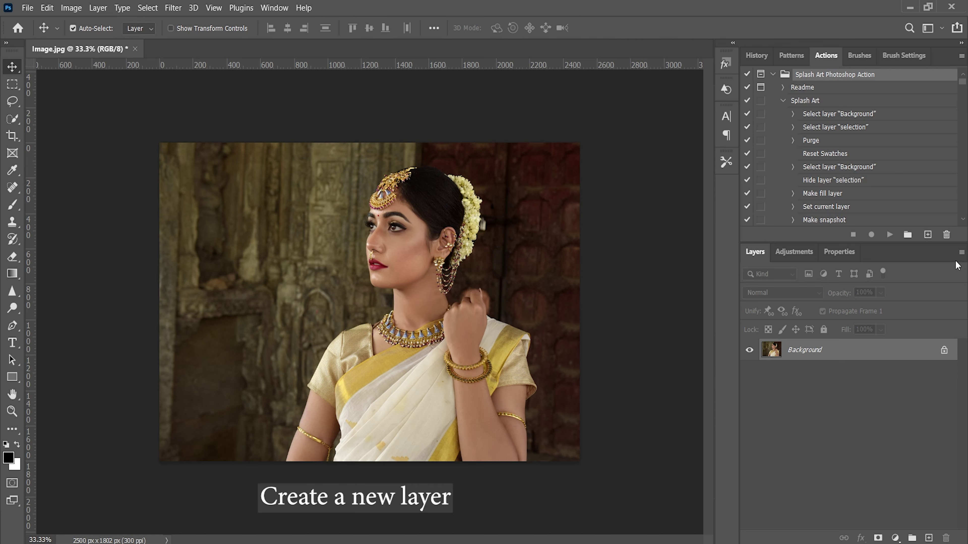
click(961, 253)
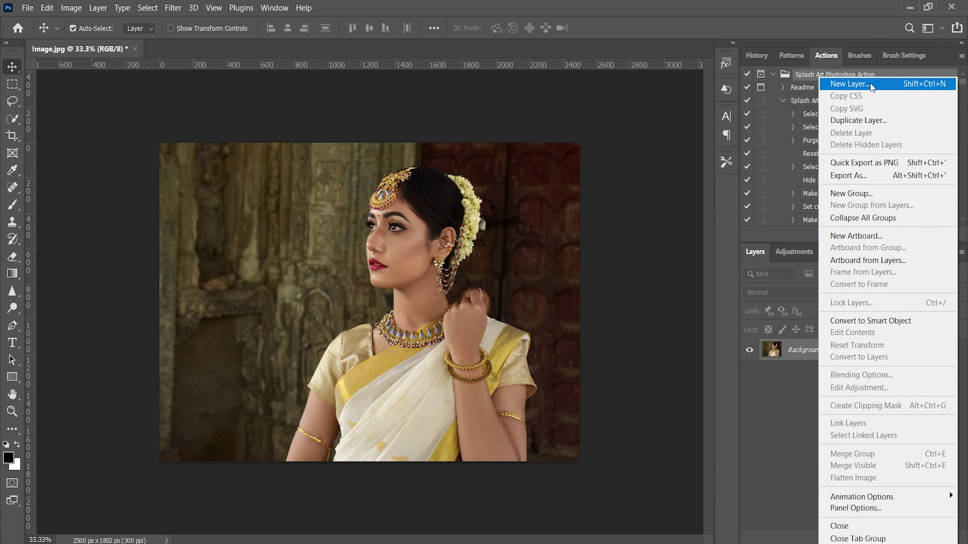
click(850, 84)
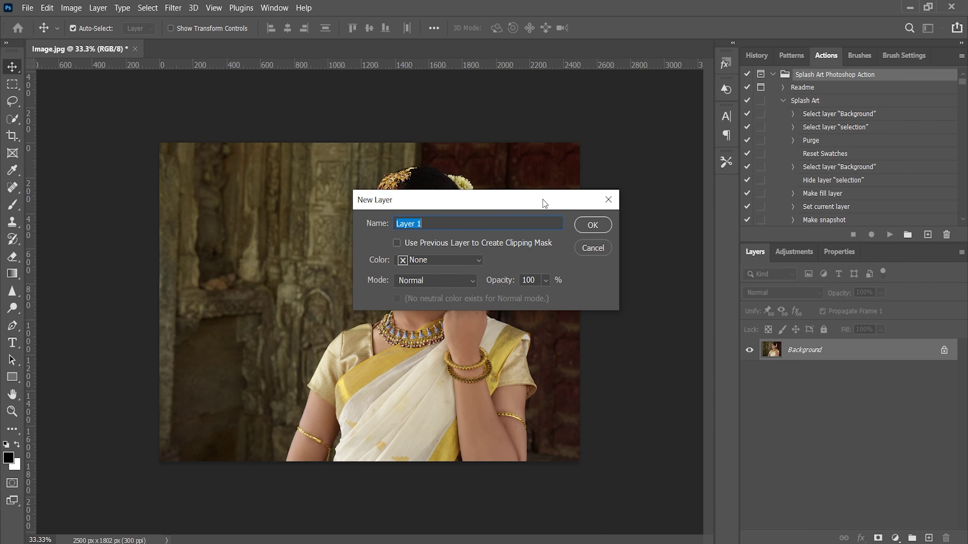
text(selection)
drag(445, 225, 370, 223)
click(596, 225)
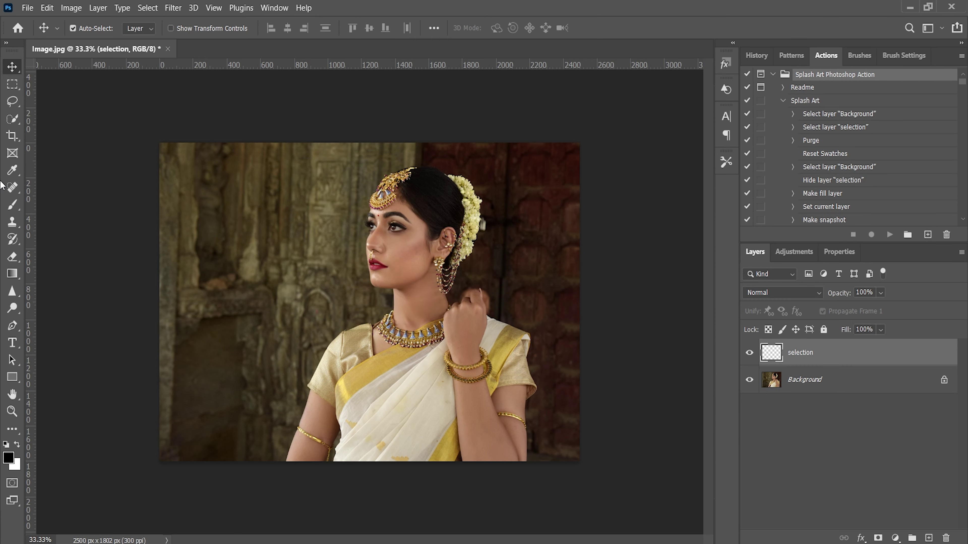
- Paint over the whole figure of the woman in black with the Brush tool on the selection layer
click(12, 206)
mouse_move(423, 217)
mouse_down()
mouse_move(385, 282)
mouse_move(384, 227)
mouse_move(423, 193)
mouse_move(459, 200)
mouse_move(451, 191)
mouse_move(461, 224)
mouse_move(377, 343)
mouse_move(335, 368)
mouse_move(400, 320)
mouse_move(308, 467)
mouse_move(361, 452)
mouse_move(432, 462)
mouse_move(470, 445)
mouse_move(510, 450)
mouse_move(504, 389)
mouse_move(514, 353)
mouse_move(467, 303)
mouse_up()
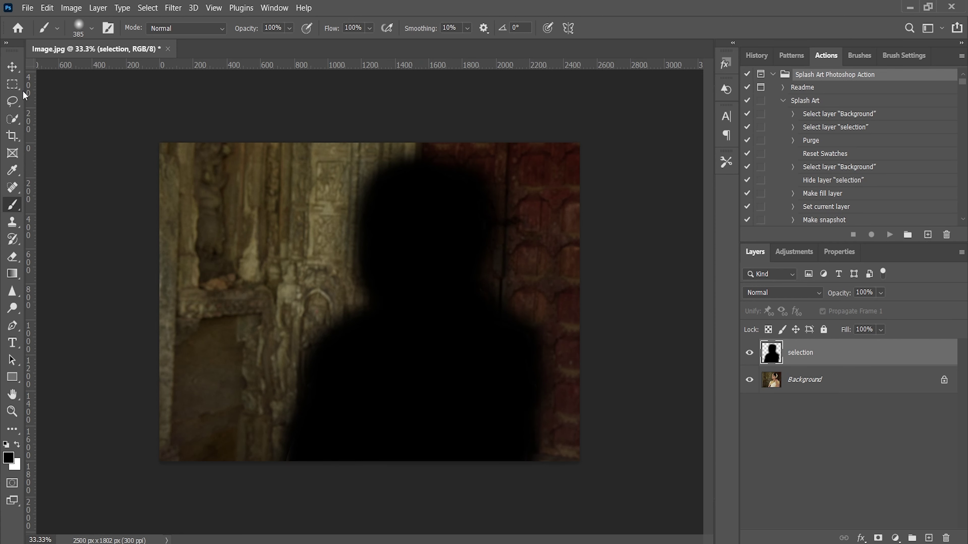
- Switch to the Rectangular Marquee tool and play the Splash Art action on the image
key(m)
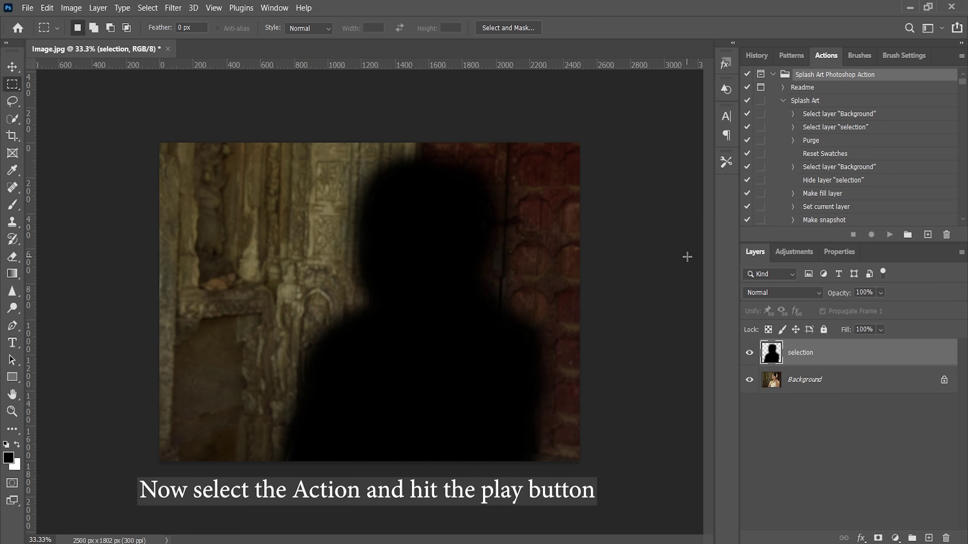
click(813, 101)
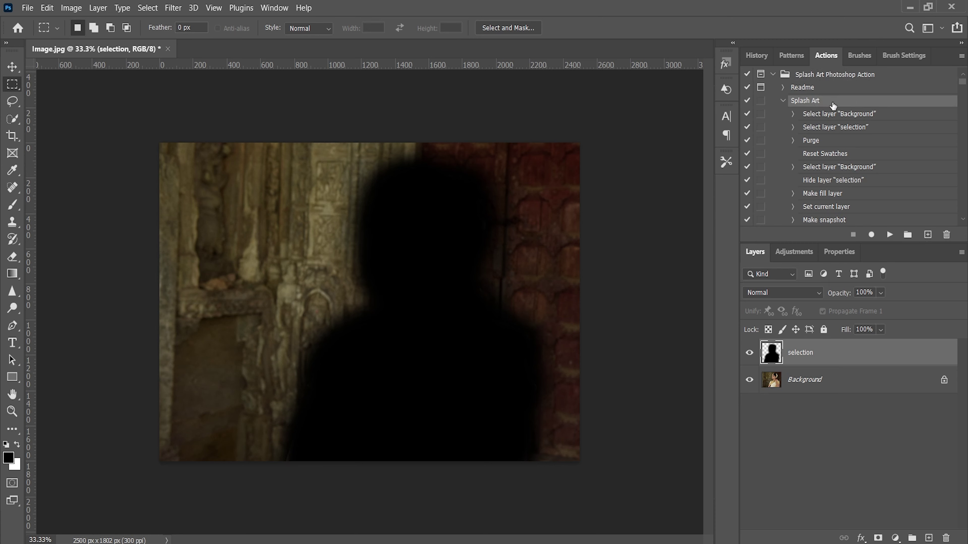
click(889, 235)
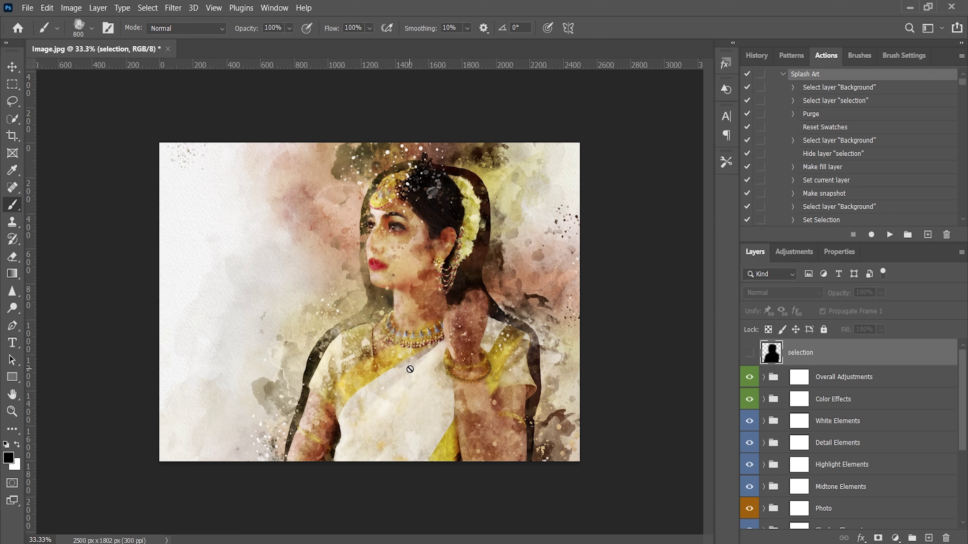
- Look through the layer groups generated by the action, toggling the visibility of some of them
scroll(807, 425, down, 3)
click(750, 428)
scroll(857, 464, down, 2)
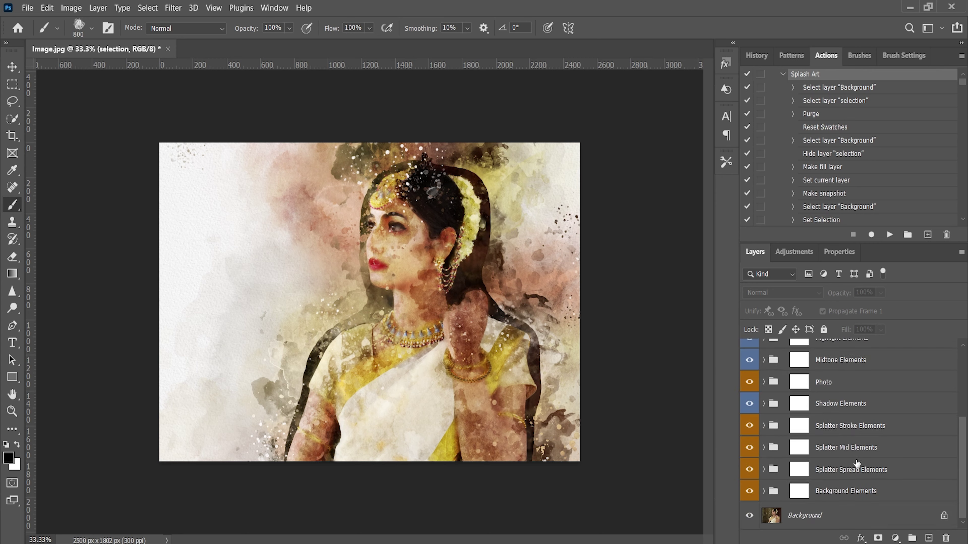
click(750, 470)
scroll(767, 402, up, 5)
- Expand the Color Effects group and preview several of its color effects by toggling each one's visibility
click(764, 400)
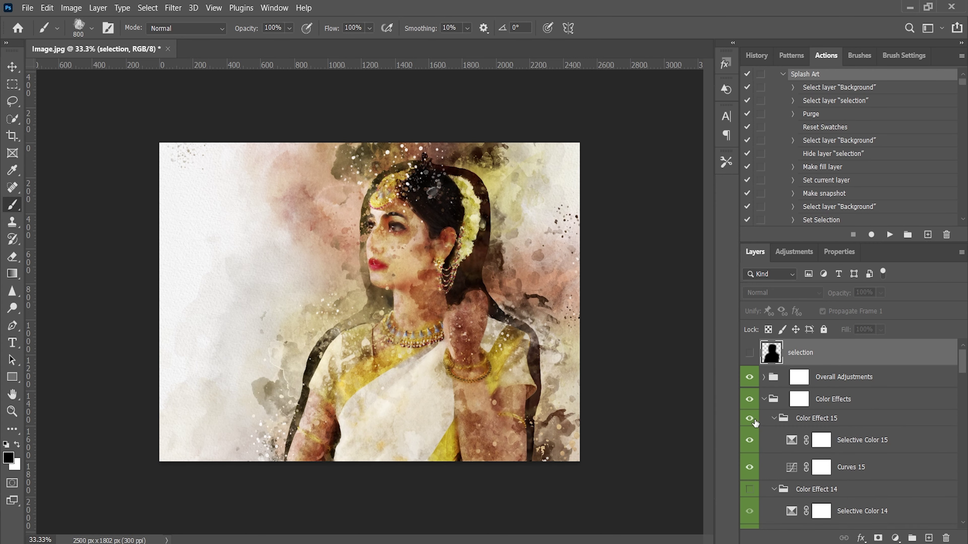
scroll(753, 443, down, 2)
click(750, 425)
click(751, 424)
click(750, 495)
click(750, 496)
scroll(810, 467, down, 3)
click(751, 457)
click(750, 457)
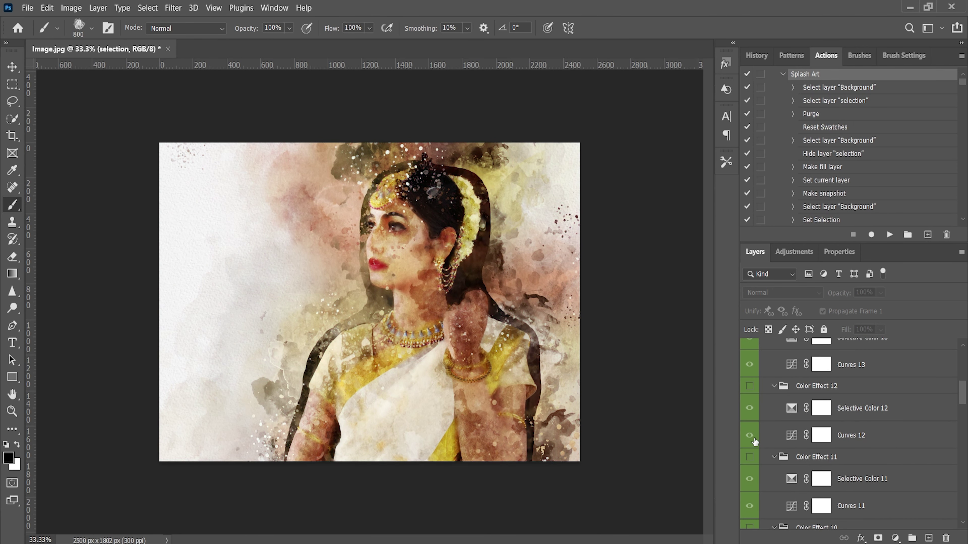
scroll(750, 457, down, 3)
click(750, 419)
click(749, 419)
click(749, 490)
click(749, 491)
- Toggle several element groups to see their effect, then expand Shadow Elements and toggle its Shadow Base layer
scroll(810, 400, down, 10)
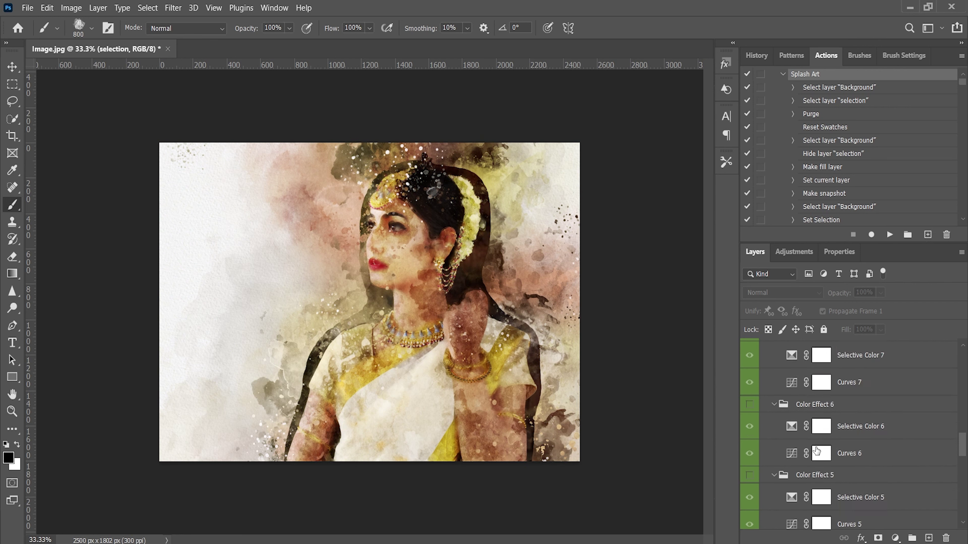
click(750, 392)
click(750, 392)
click(749, 414)
click(749, 414)
scroll(807, 494, down, 3)
click(749, 404)
click(764, 404)
click(749, 483)
click(750, 483)
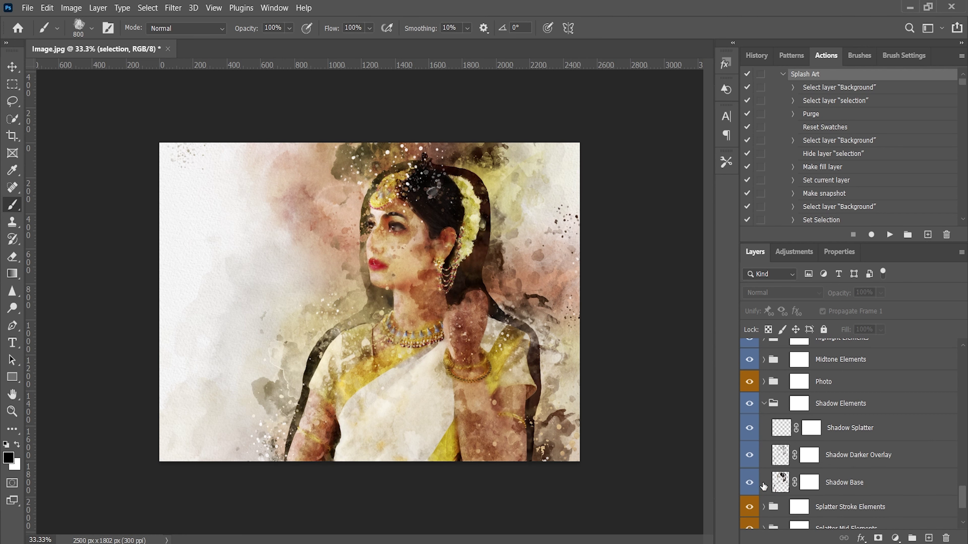